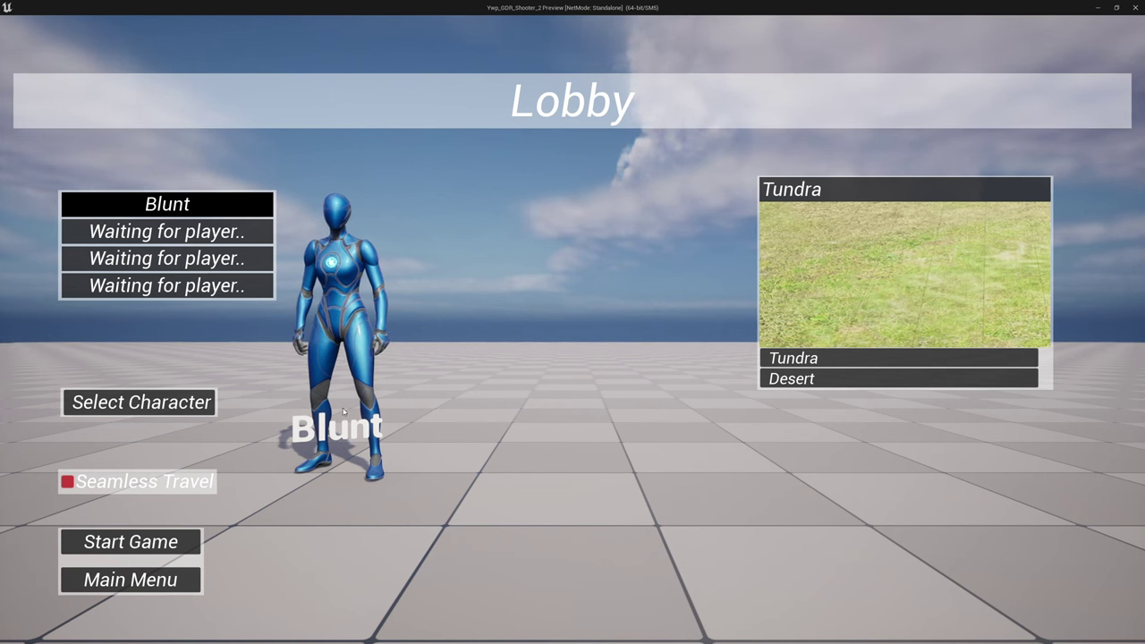
# - In the preview's Select Character > Customise screen, switch the character between the Male and Default models
pyautogui.click(141, 403)
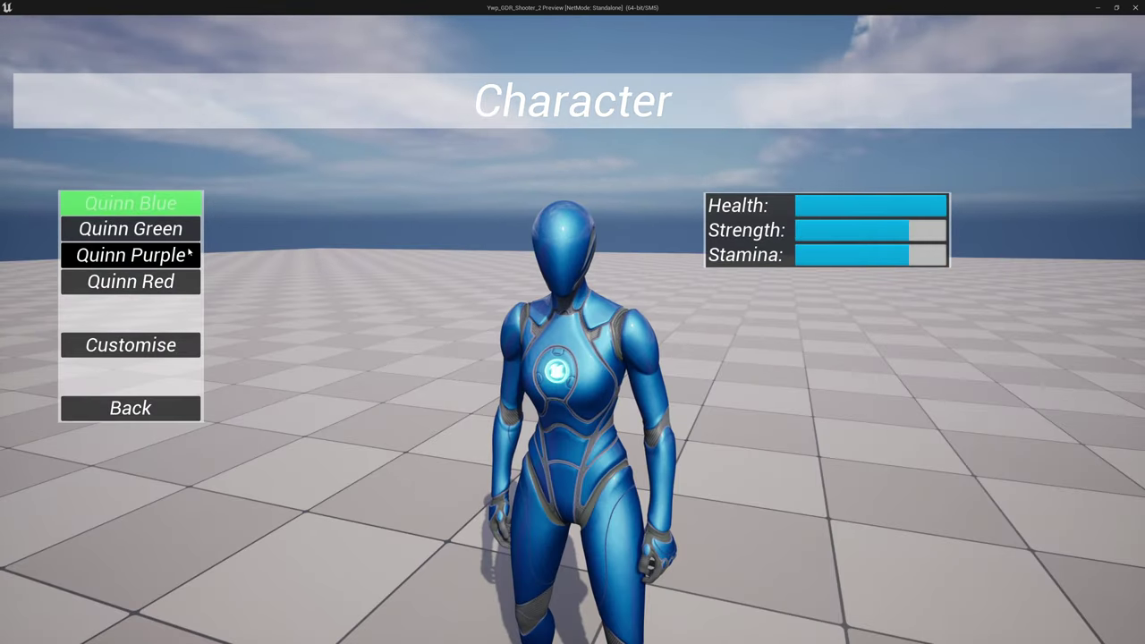
pyautogui.click(153, 351)
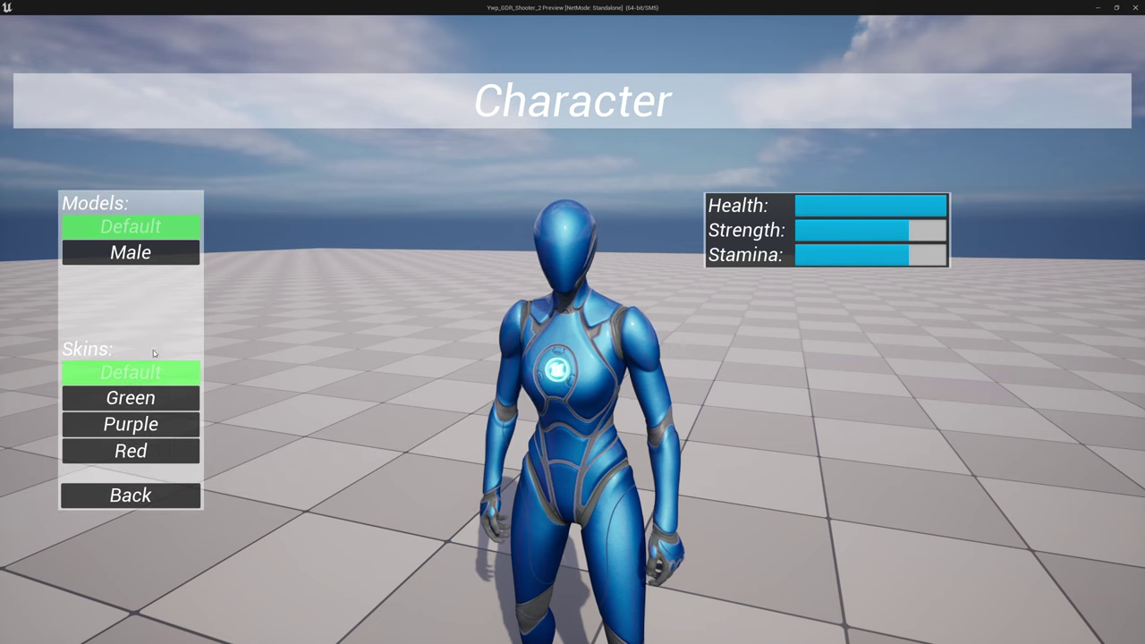
pyautogui.click(159, 258)
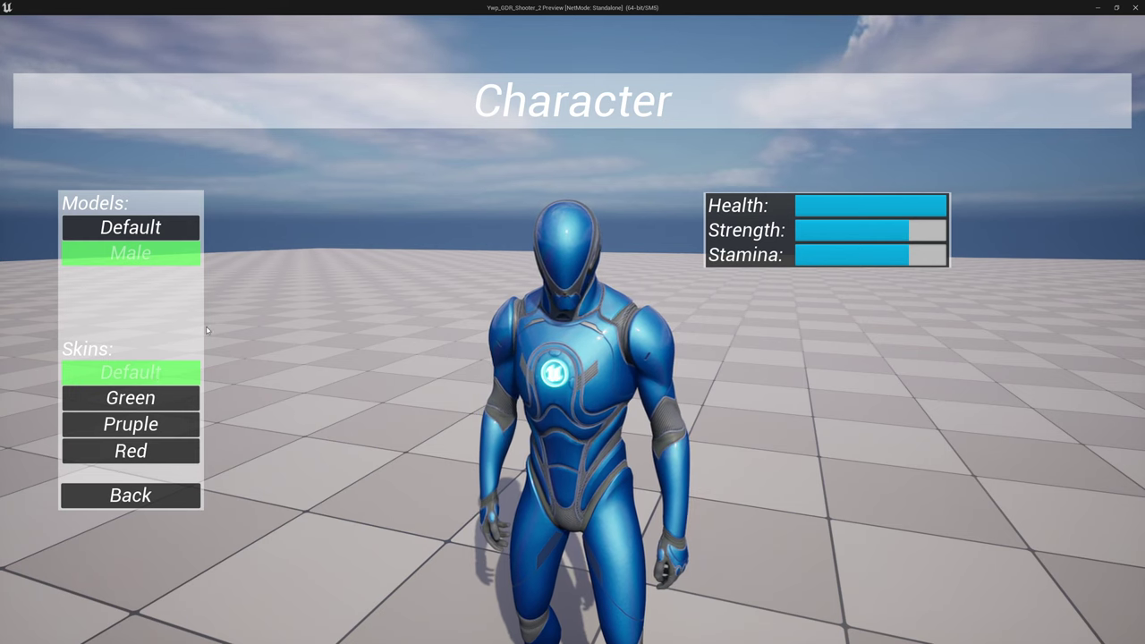
pyautogui.click(177, 238)
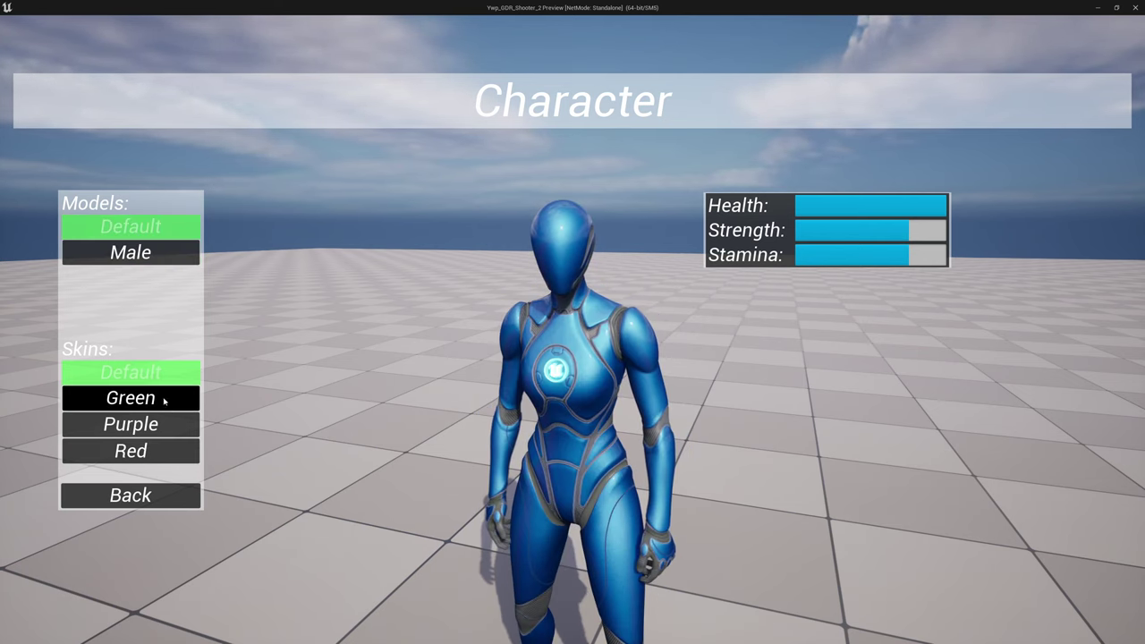
pyautogui.click(139, 257)
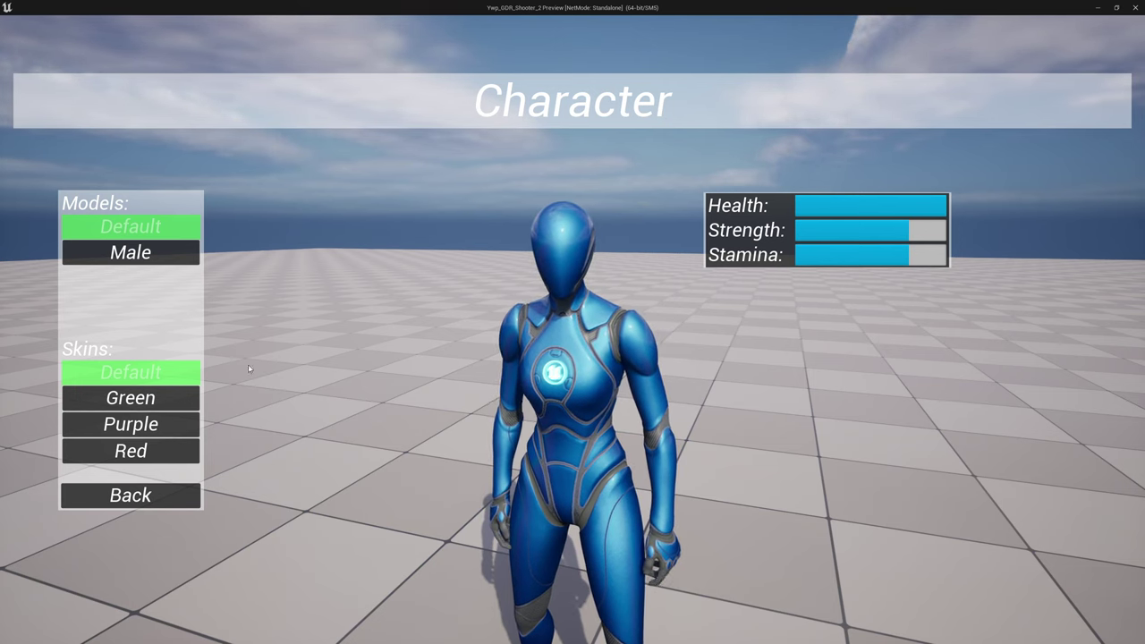
pyautogui.click(147, 498)
# - Go back to the Lobby screen and stop the standalone game preview with Esc
pyautogui.click(159, 409)
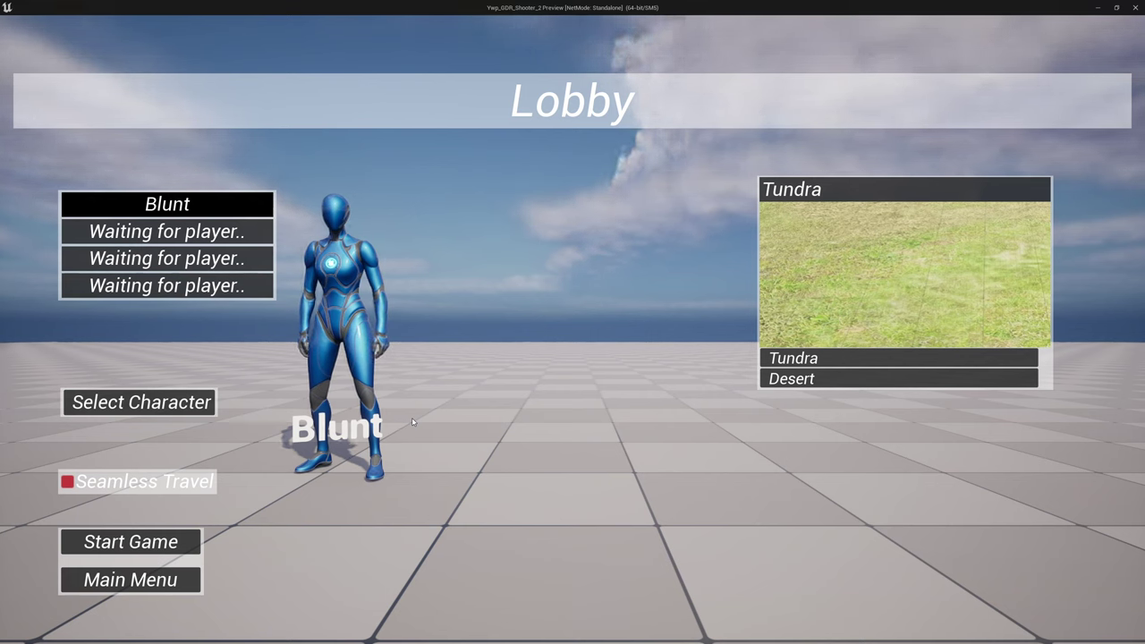
pyautogui.press('Escape')
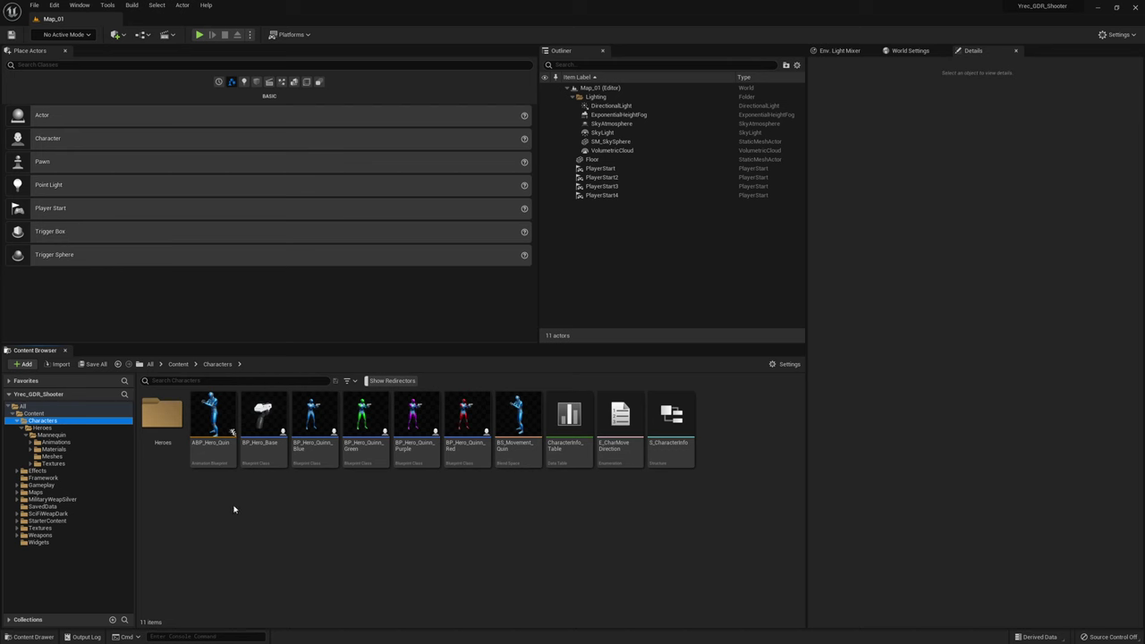
# - In Heroes/Mannequin/Meshes, inspect SKM_Quinn_Green's material slots, then close its editor
pyautogui.click(66, 457)
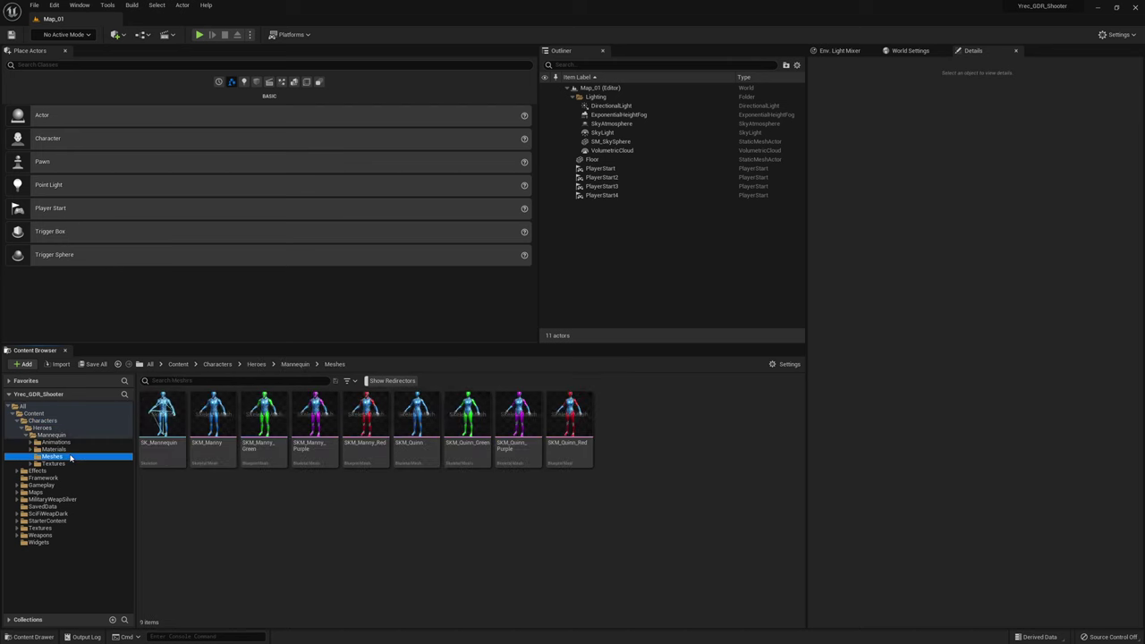
pyautogui.doubleClick(483, 422)
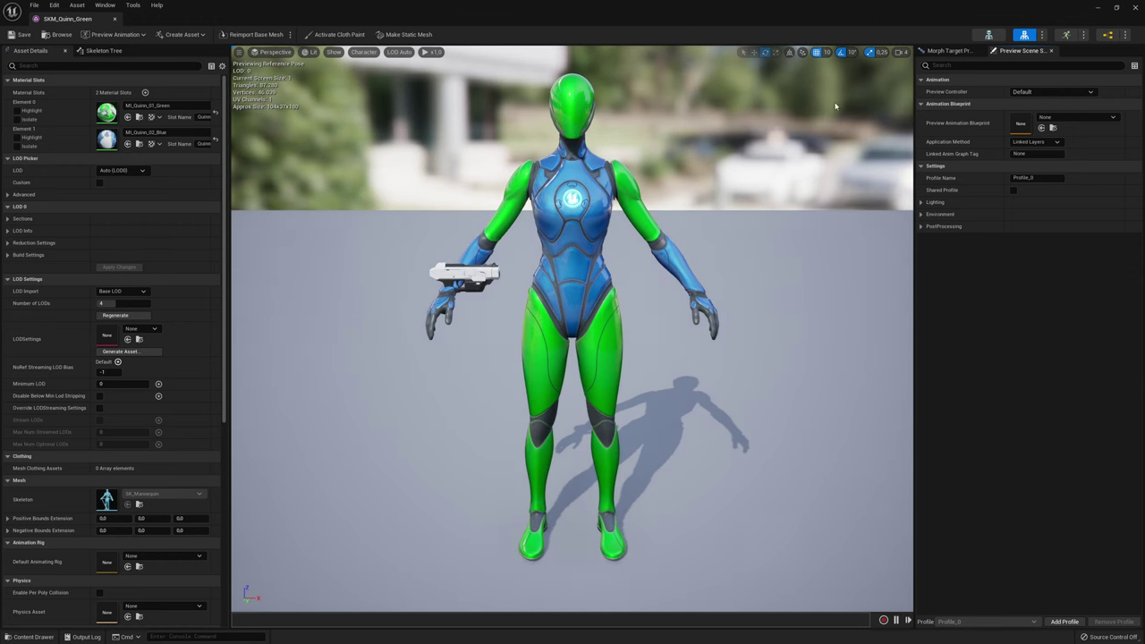
pyautogui.click(1136, 7)
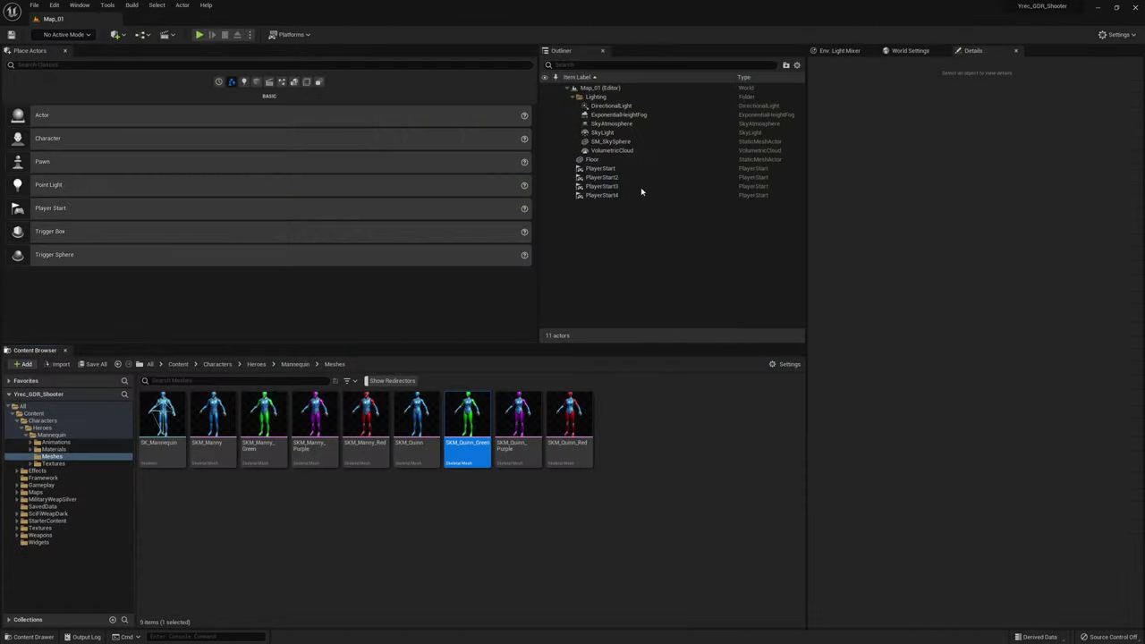
pyautogui.click(53, 449)
# - Browse the Manny and Quinn material instance folders, then collapse Heroes and select Characters
pyautogui.click(215, 428)
pyautogui.doubleClick(215, 428)
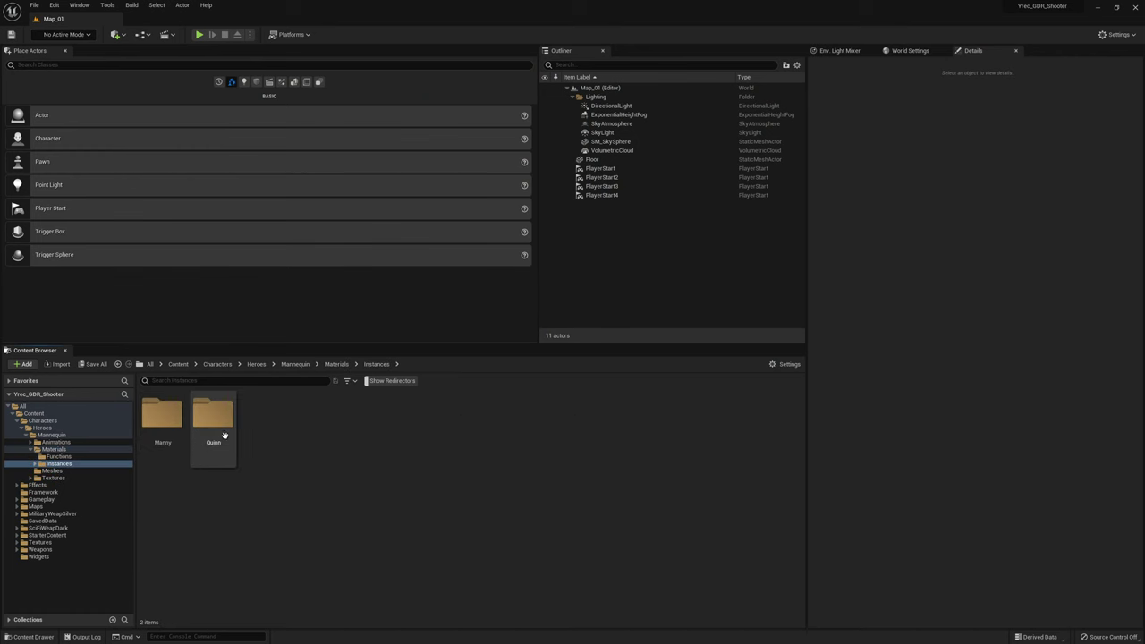
pyautogui.doubleClick(161, 416)
pyautogui.click(81, 477)
pyautogui.click(69, 485)
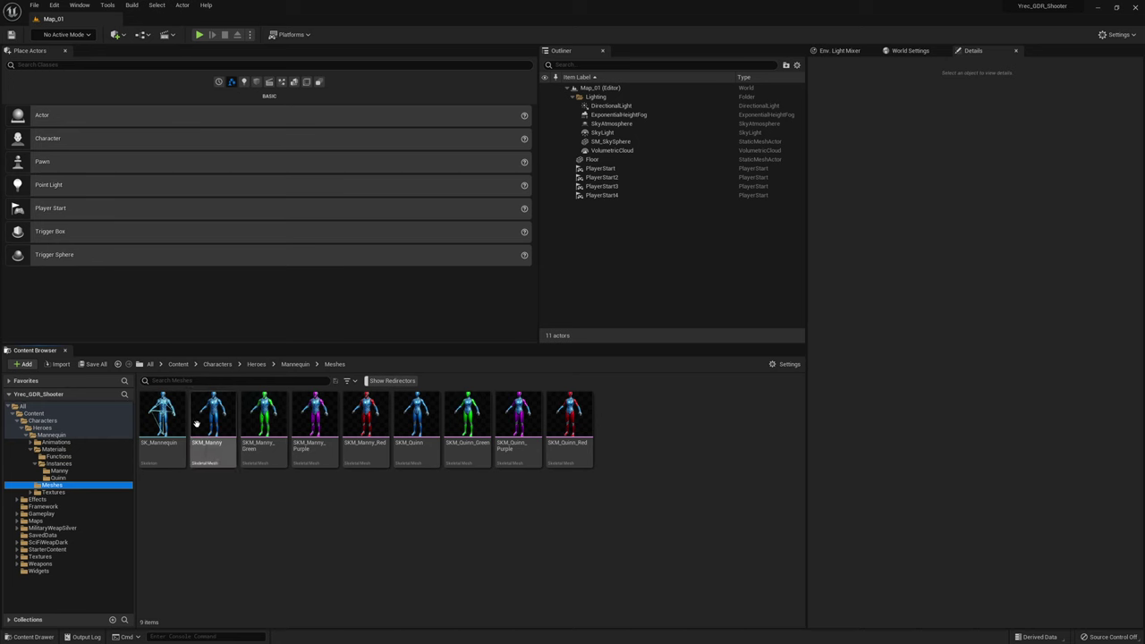
pyautogui.click(18, 429)
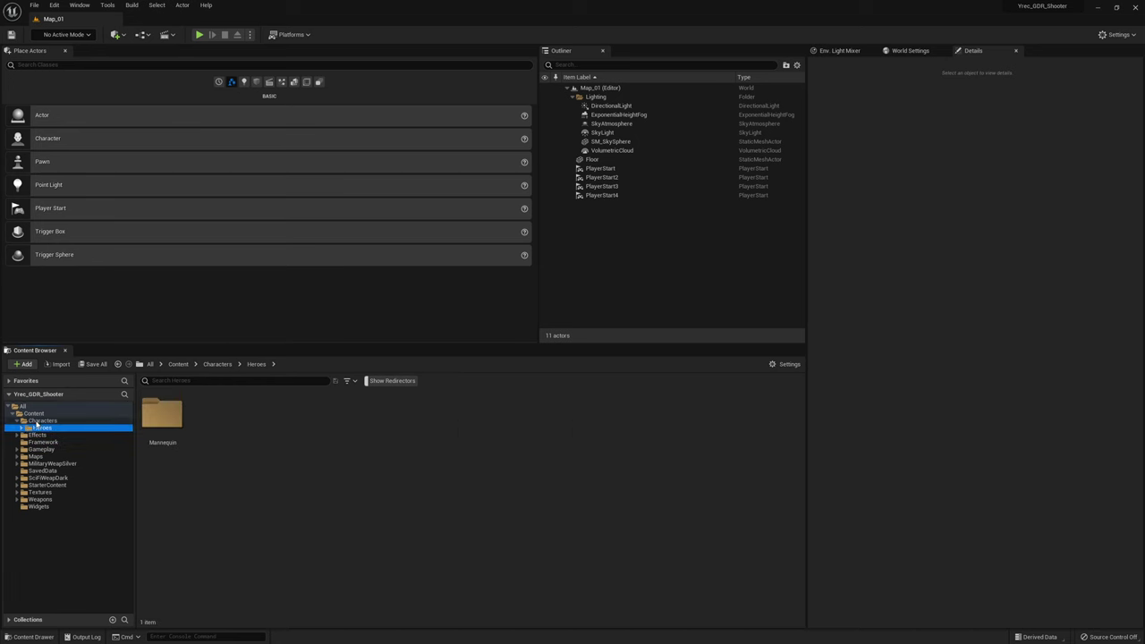
pyautogui.click(41, 420)
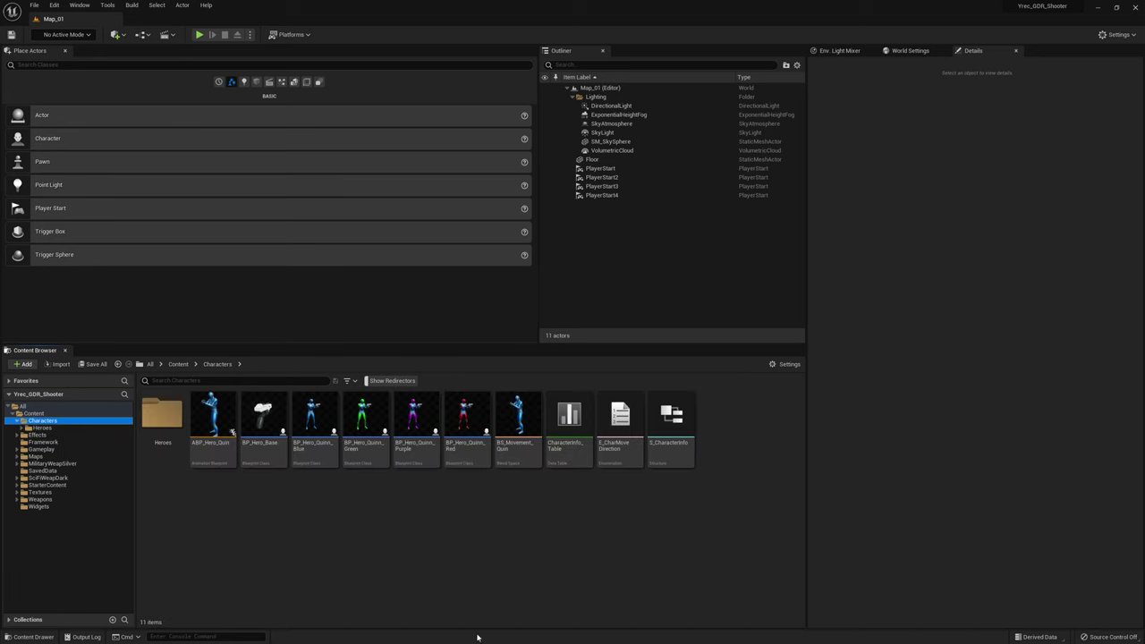
# - Create a new User Defined Structure in the Characters folder named S_ModelAndSkins
pyautogui.rightClick(682, 508)
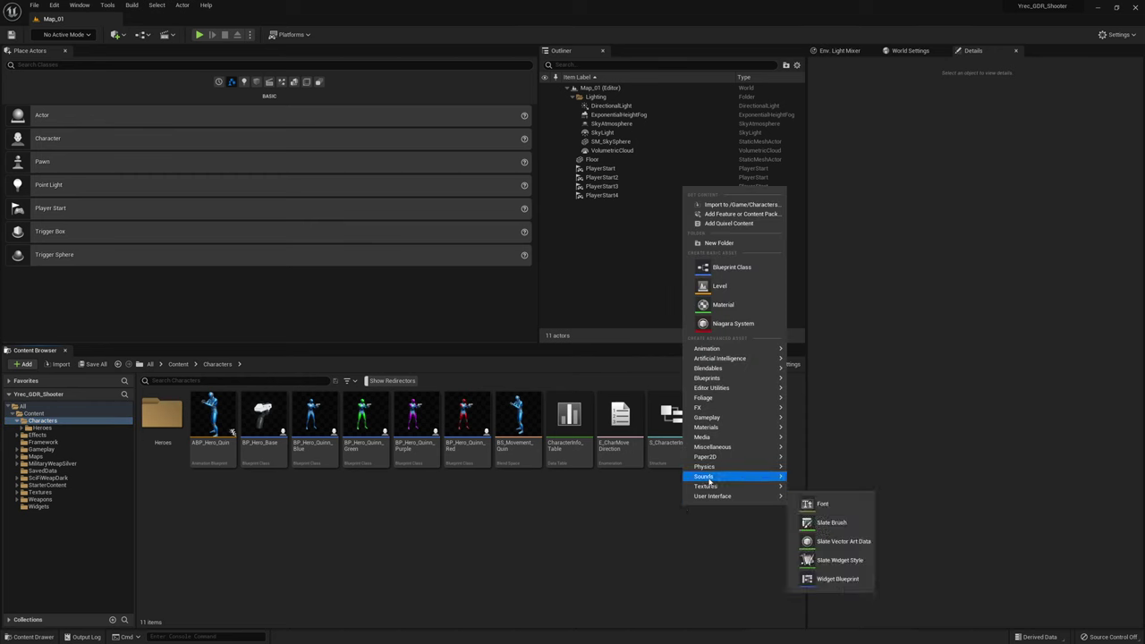
pyautogui.moveTo(707, 478)
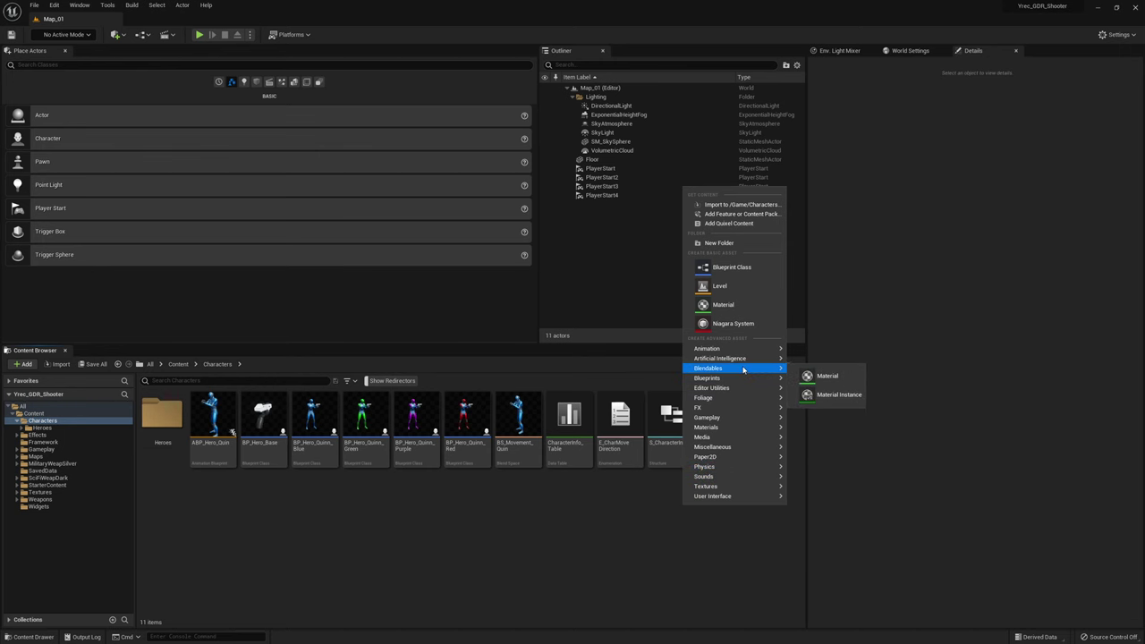
pyautogui.moveTo(738, 379)
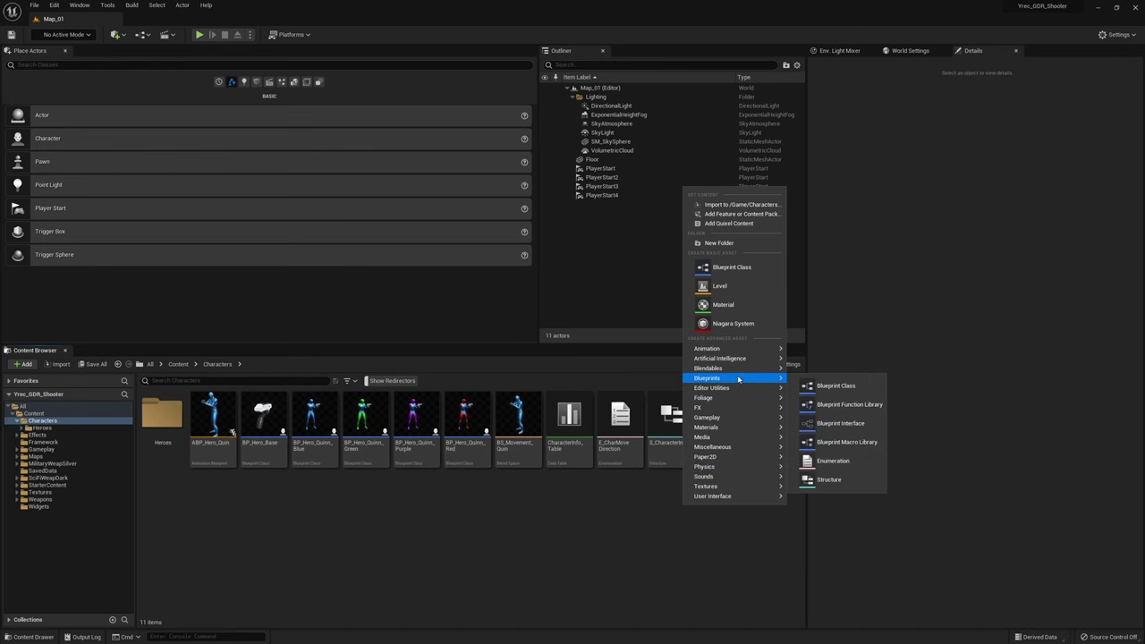
pyautogui.click(827, 480)
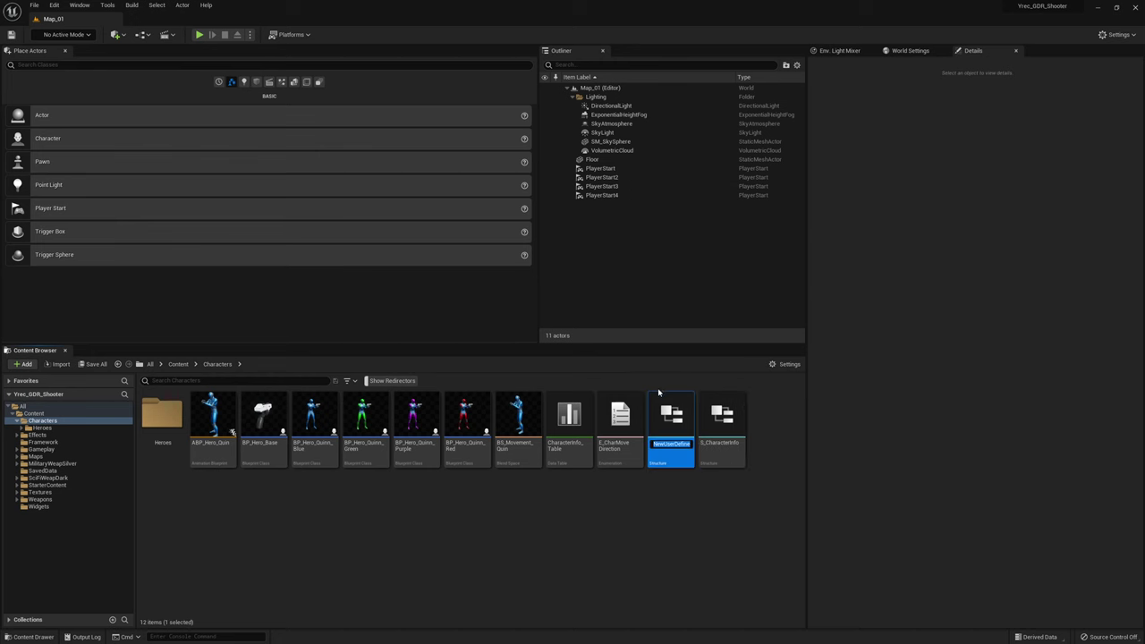
pyautogui.write('S')
pyautogui.write('_ModelAndSkinne')
pyautogui.write('s')
# - Open S_ModelAndSkins and make its first member a Skeletal Mesh object reference named Model
pyautogui.press('Return')
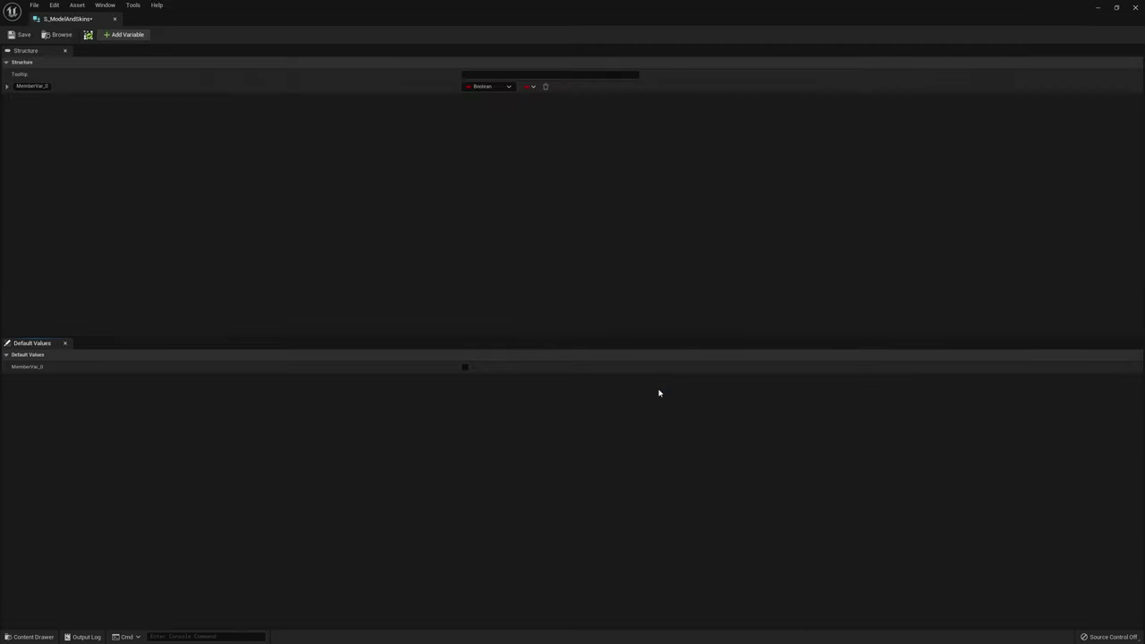
pyautogui.click(32, 86)
pyautogui.write('Model')
pyautogui.click(483, 85)
pyautogui.write('s')
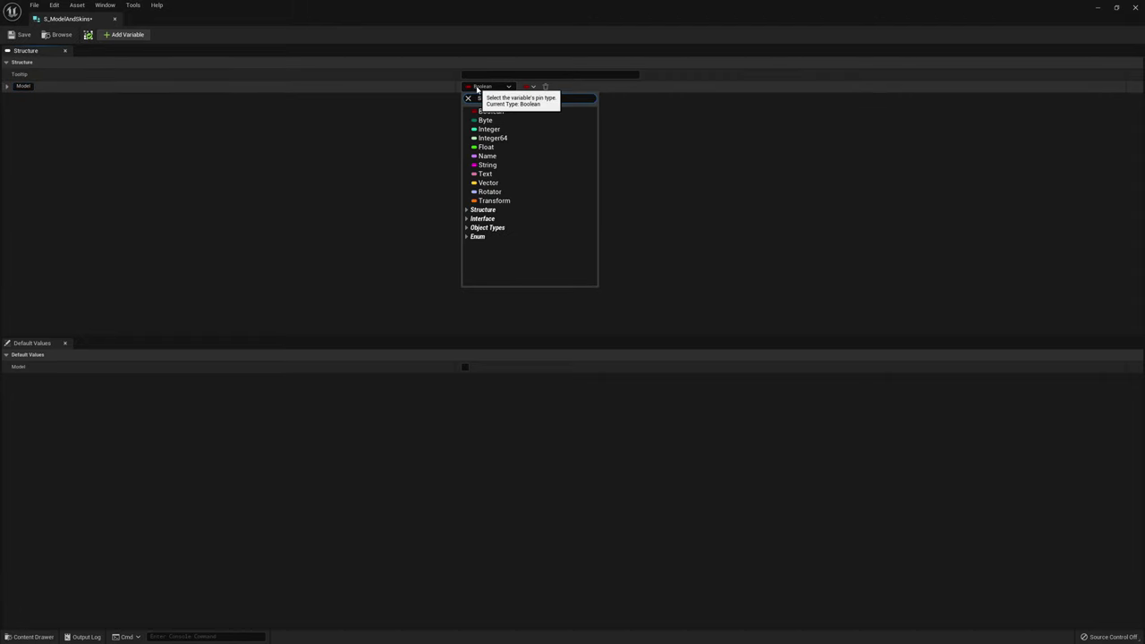
pyautogui.write('kele')
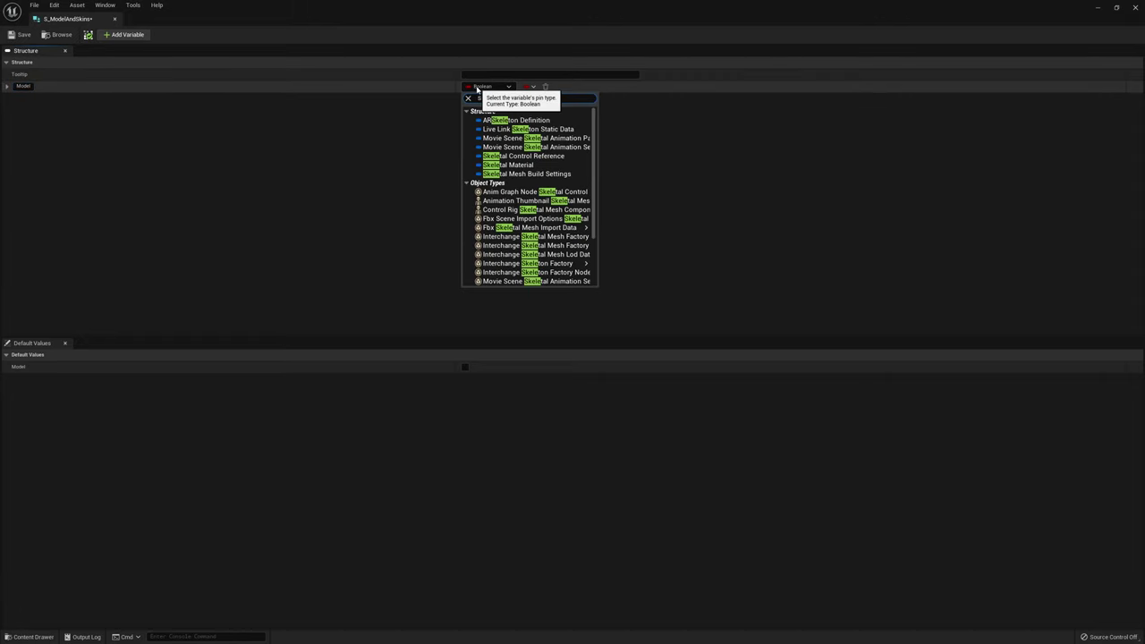
pyautogui.write('tal mesh')
pyautogui.click(513, 202)
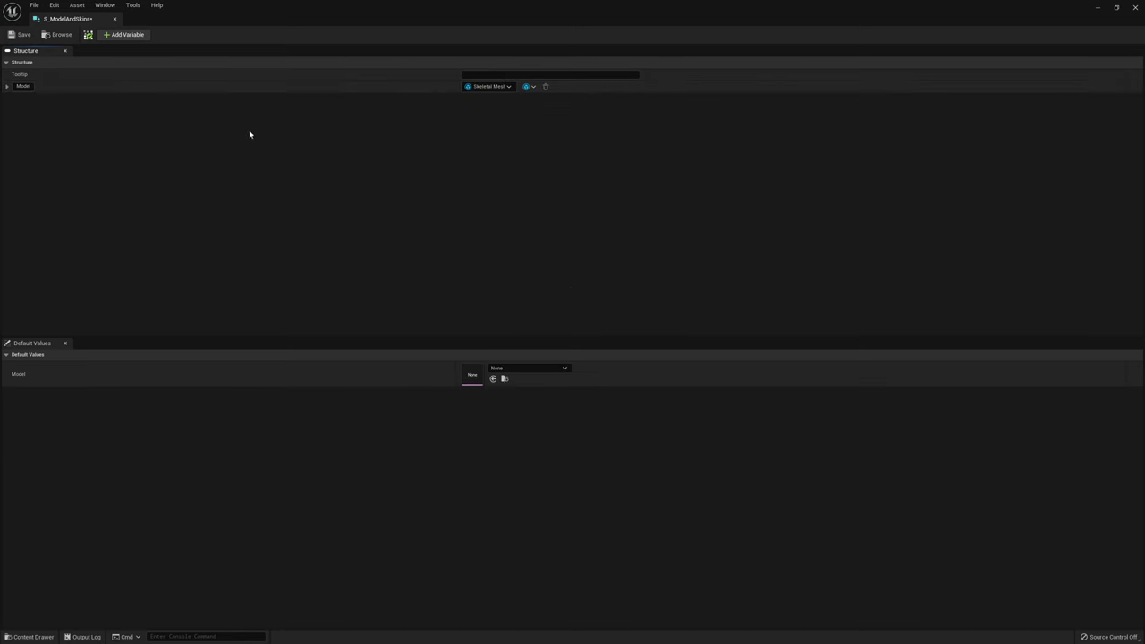
# - Add two new members named Use_Skin0 and Skin0_MaterialSlot
pyautogui.click(125, 35)
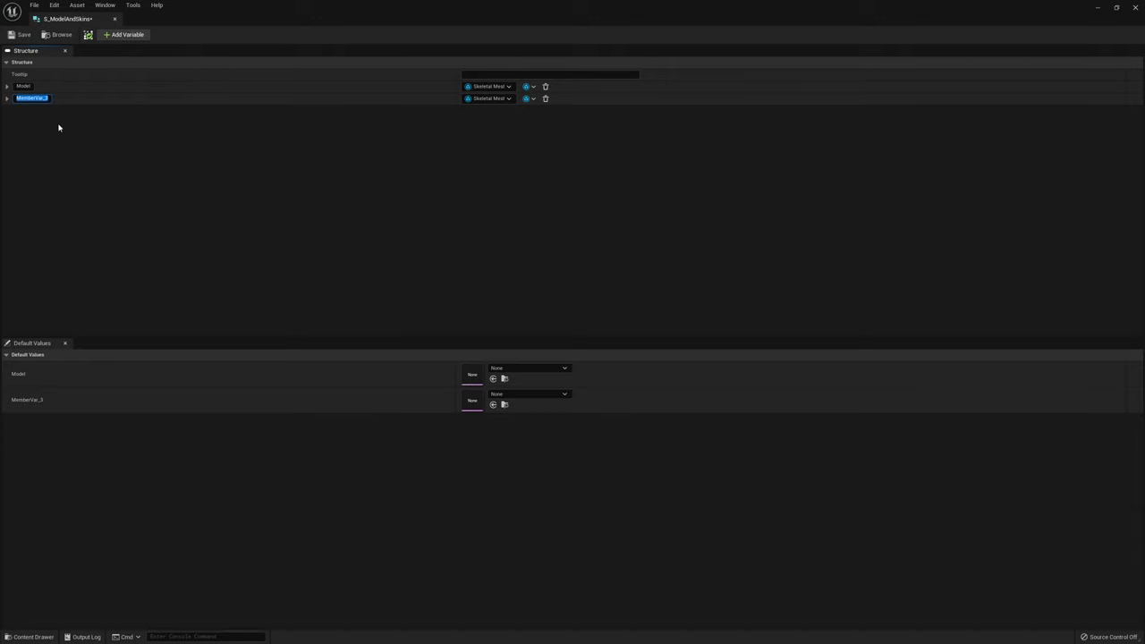
pyautogui.write('Use_Skin0')
pyautogui.press('Return')
pyautogui.click(126, 35)
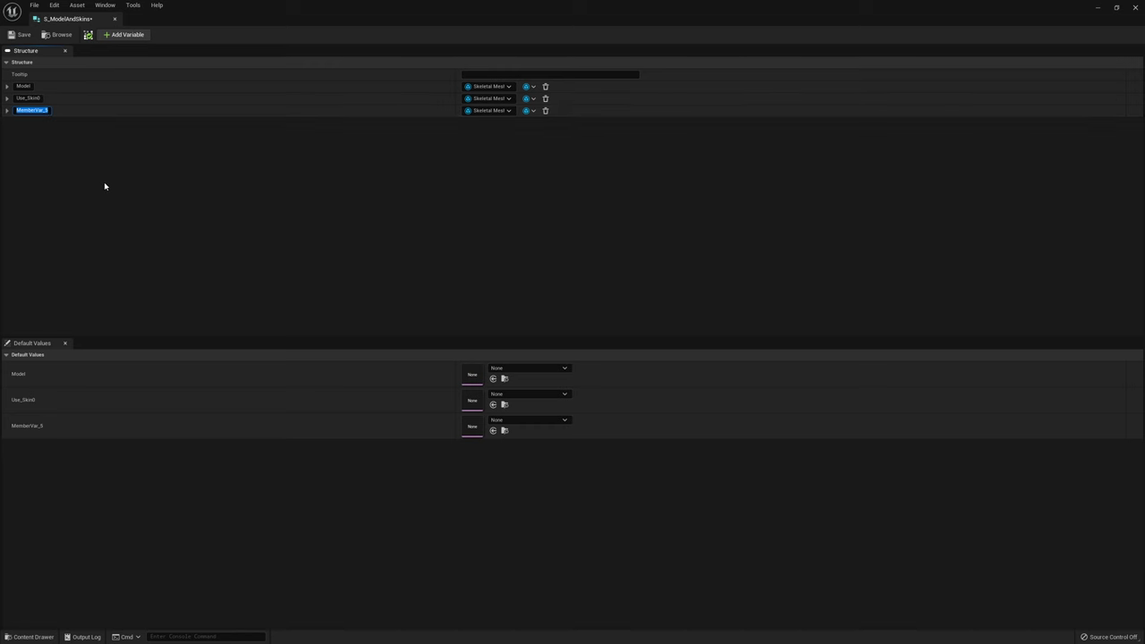
pyautogui.write('SK')
pyautogui.press('BackSpace')
pyautogui.write('kin0')
pyautogui.write('_Mdl')
pyautogui.write('er')
pyautogui.write('i')
pyautogui.write('alSlot')
pyautogui.press('Return')
# - Set Skin0_MaterialSlot's type to Integer and Use_Skin0's type to Boolean
pyautogui.click(488, 110)
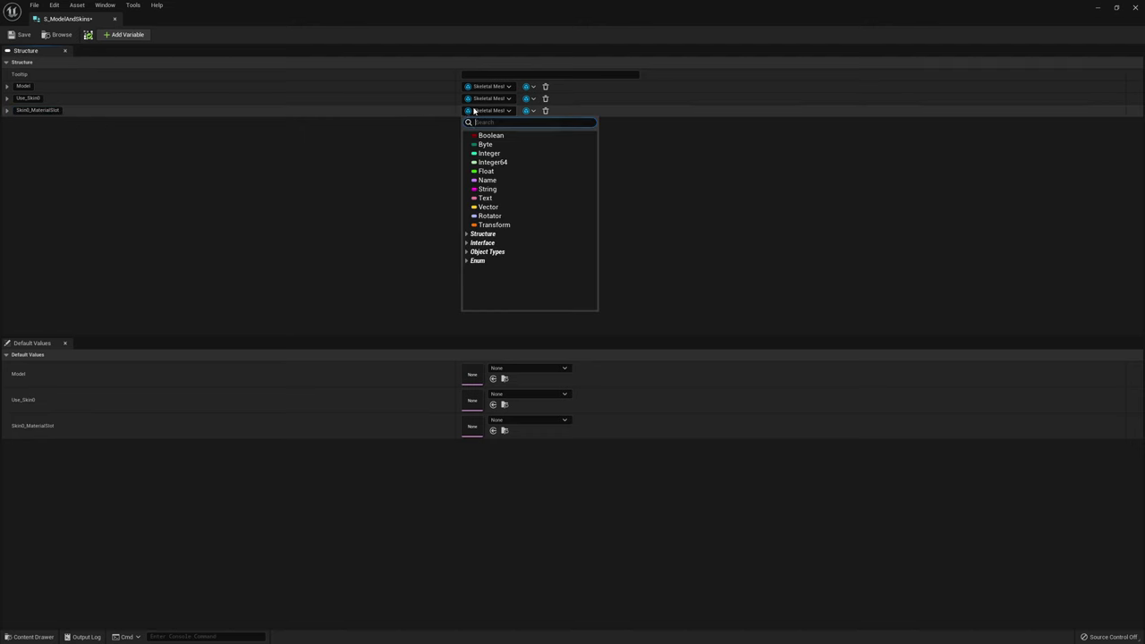
pyautogui.click(489, 153)
pyautogui.click(488, 110)
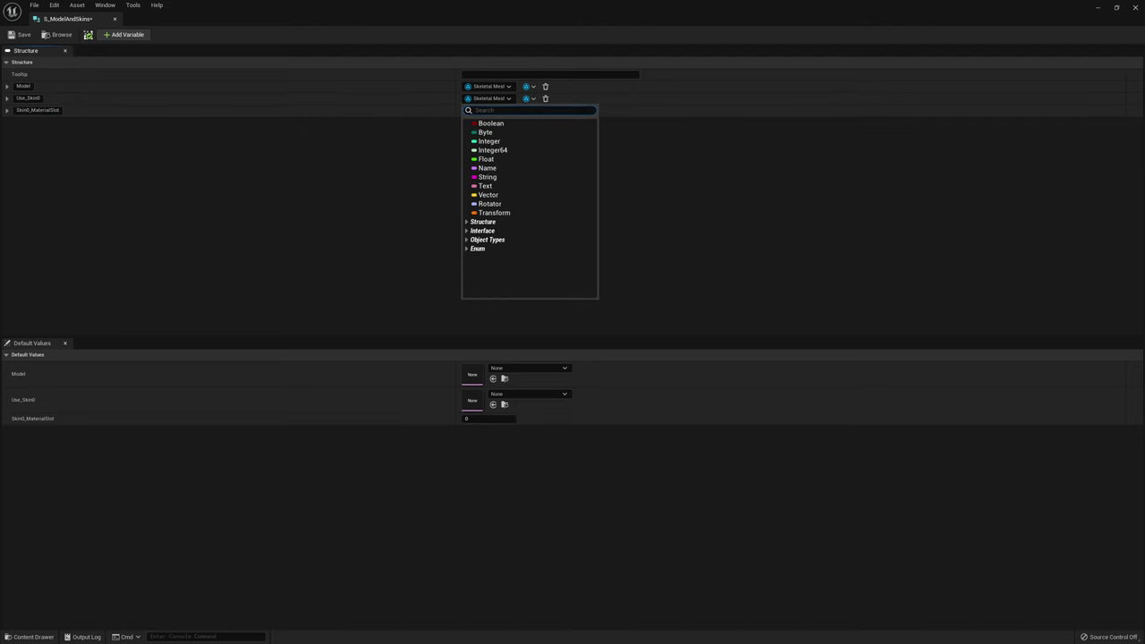
pyautogui.click(491, 124)
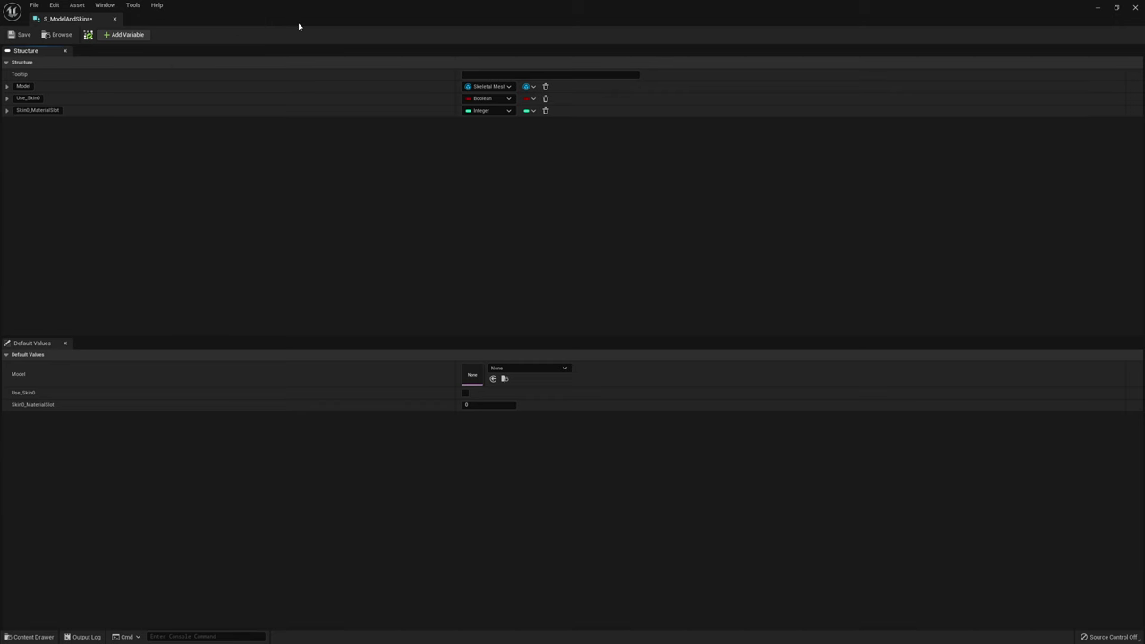
# - Add Skin0_Skins as a Name-keyed Map and search for Material Instance as its value type
pyautogui.click(123, 34)
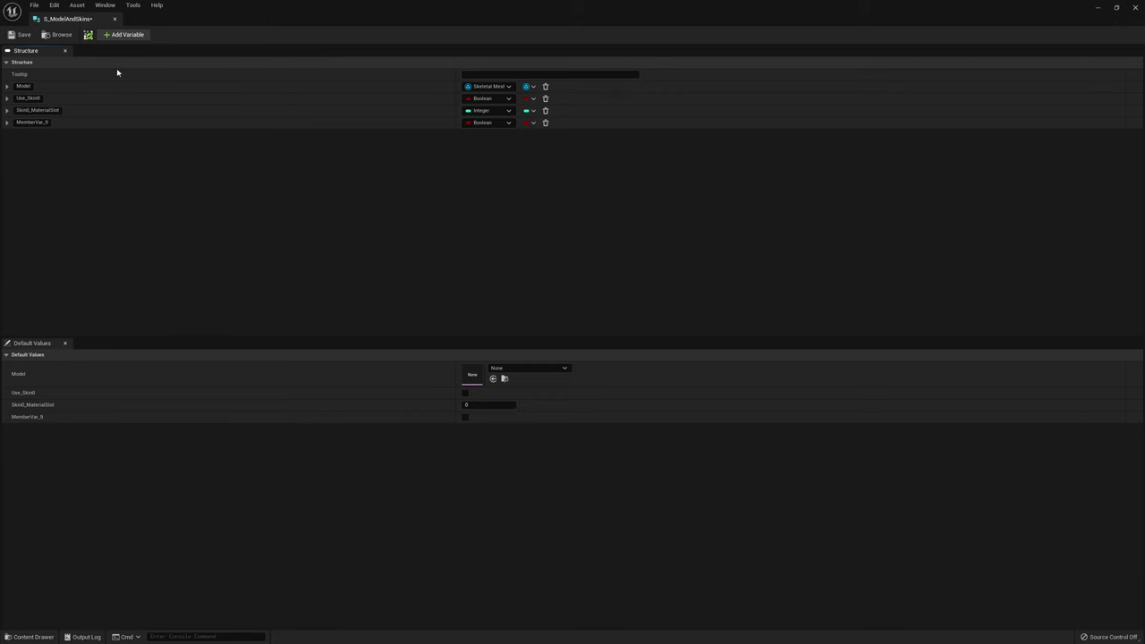
pyautogui.write('S')
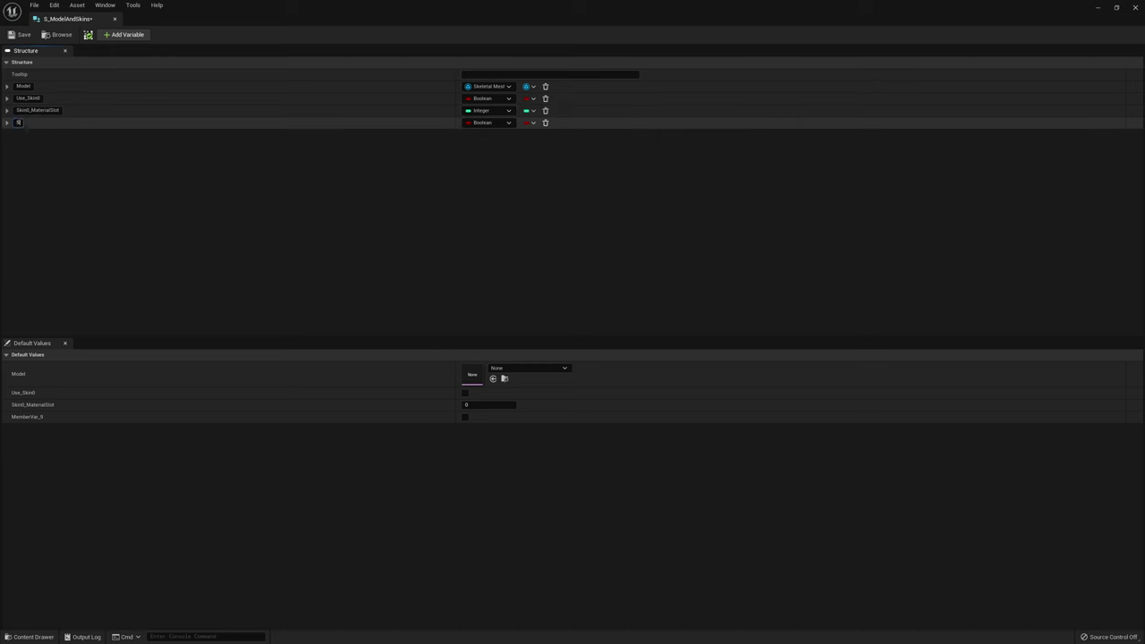
pyautogui.write('kin0_Skins')
pyautogui.press('Return')
pyautogui.click(483, 123)
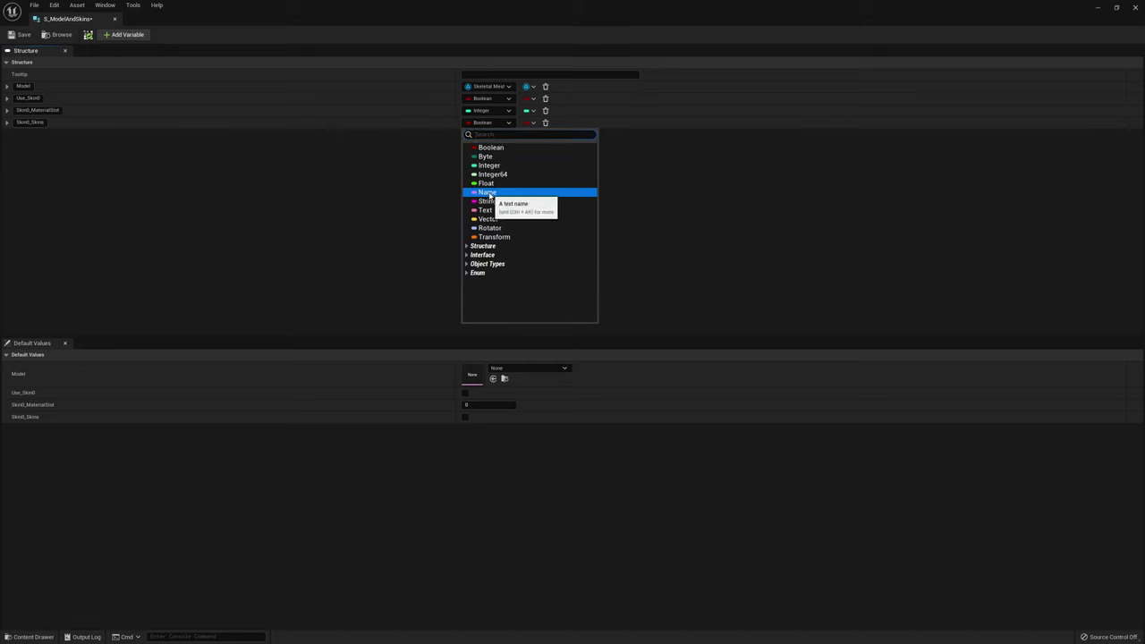
pyautogui.click(489, 192)
pyautogui.click(530, 122)
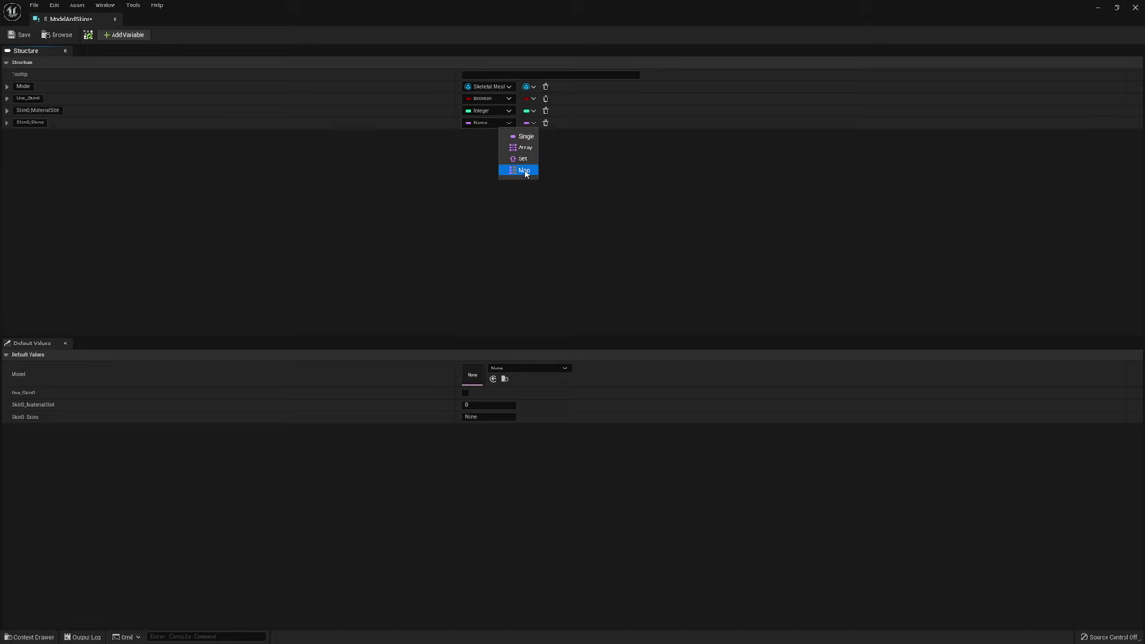
pyautogui.click(524, 170)
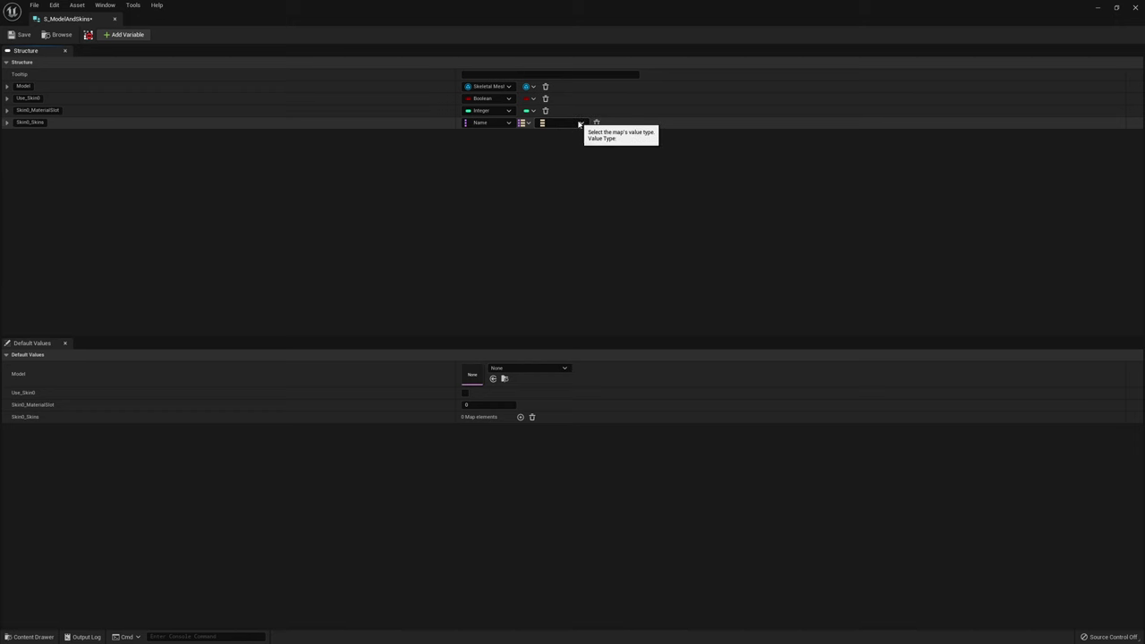
pyautogui.click(579, 125)
pyautogui.write('material i')
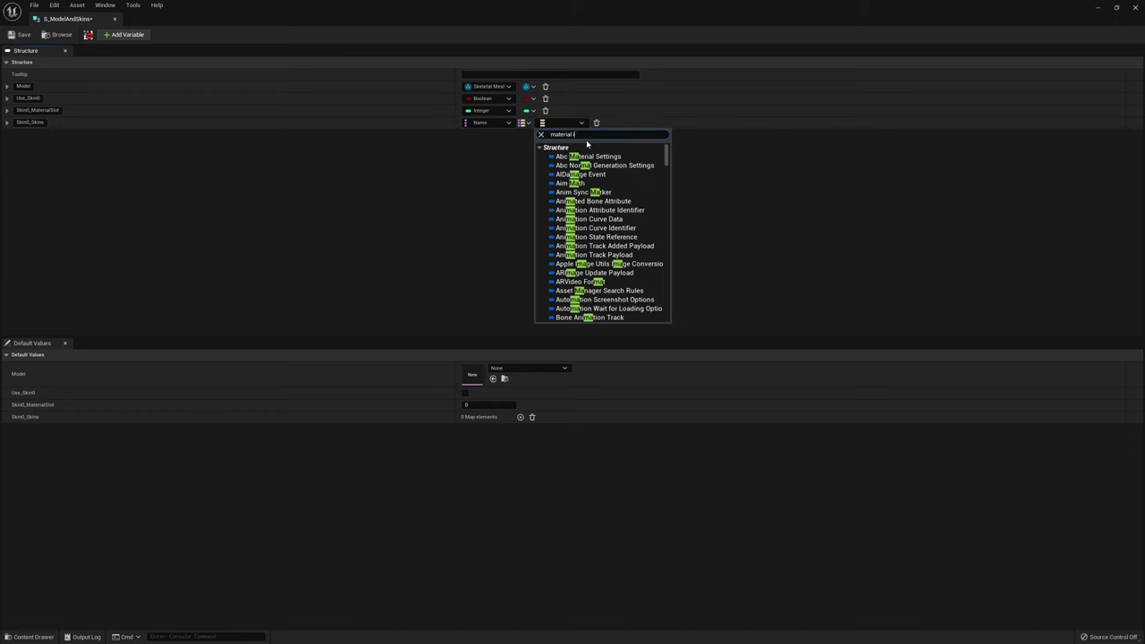
pyautogui.write('nsta')
pyautogui.moveTo(582, 205)
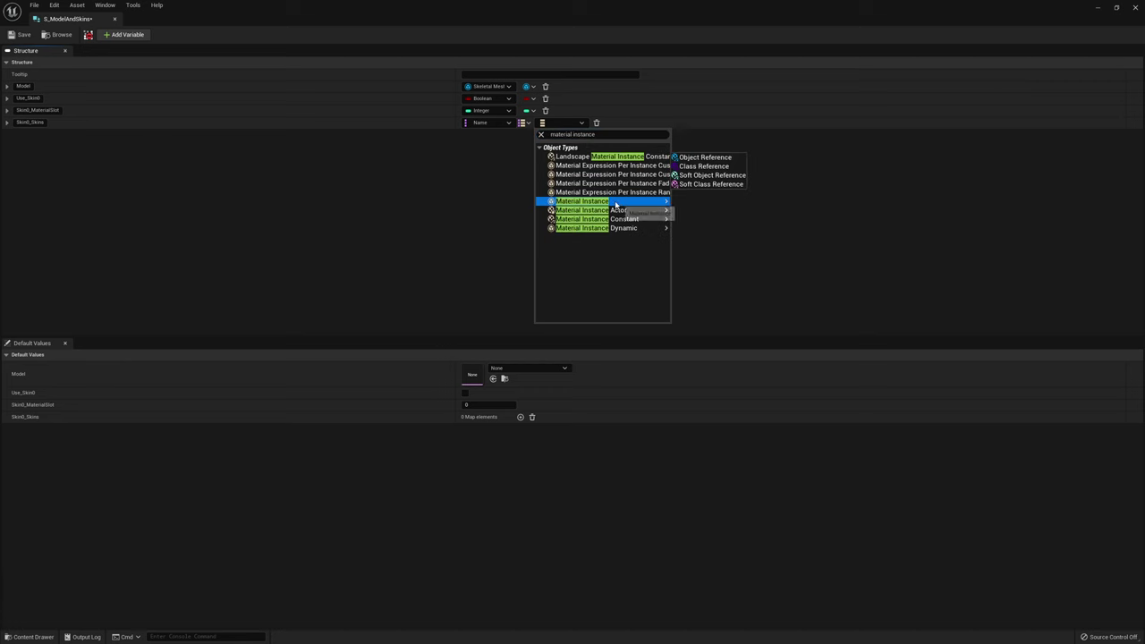